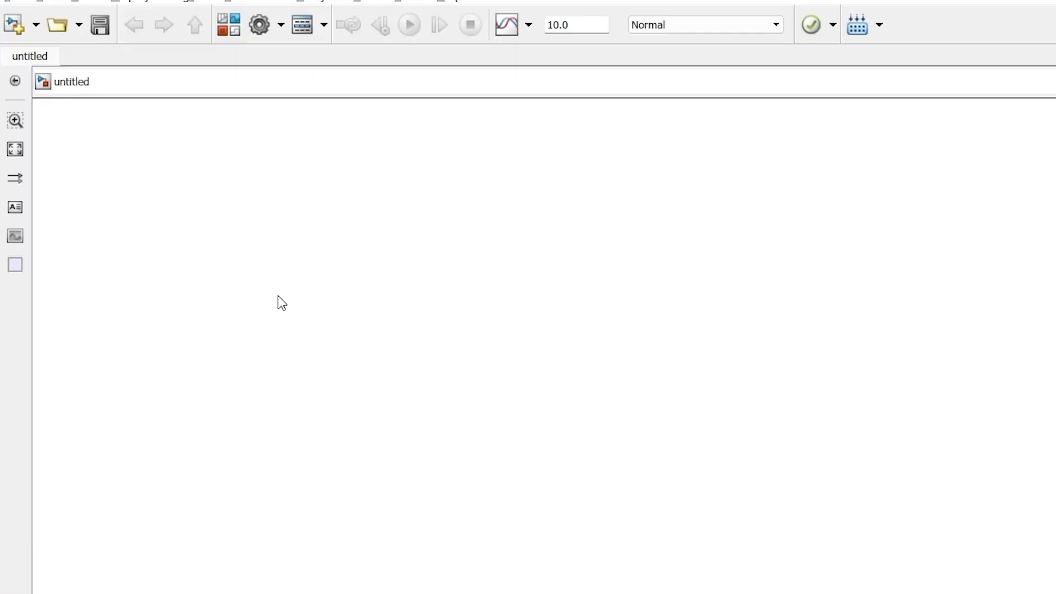
Step: Insert a Pulse Generator block onto the empty canvas through a quick block search for 'pulse'
double_click(279, 297)
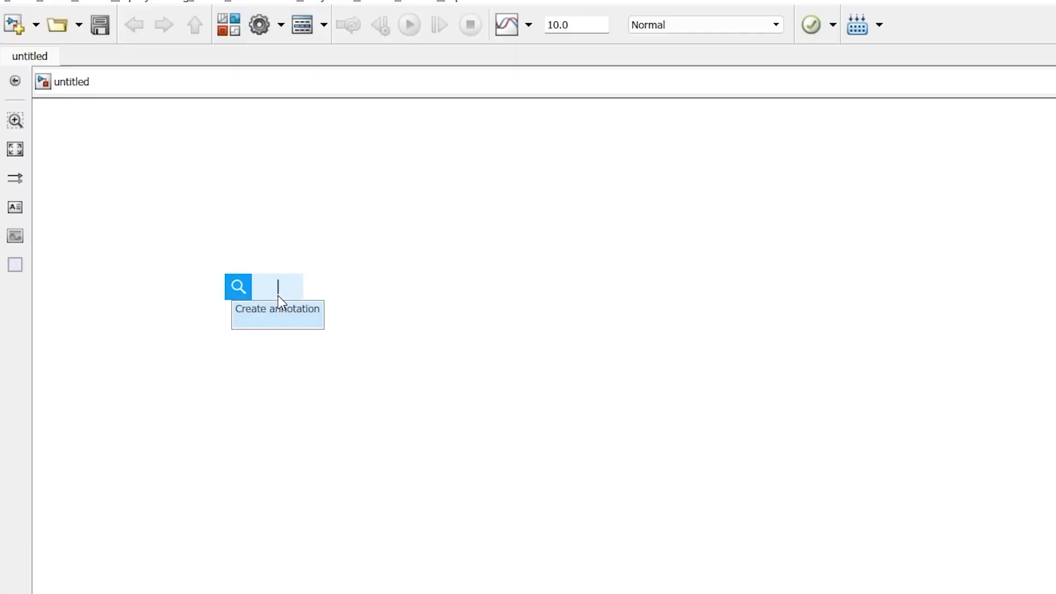
type("pulse")
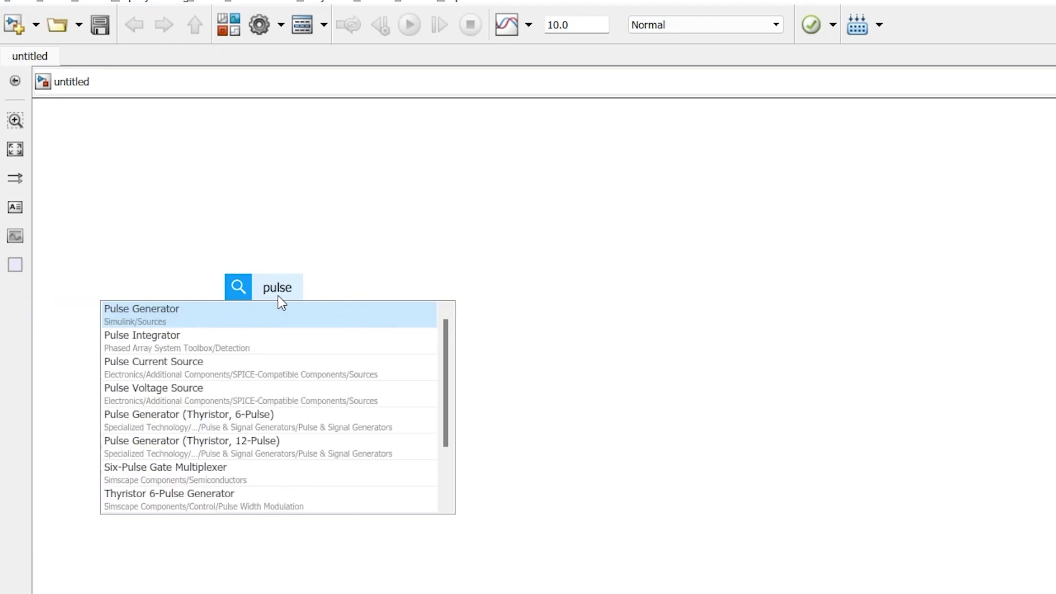
key("Return")
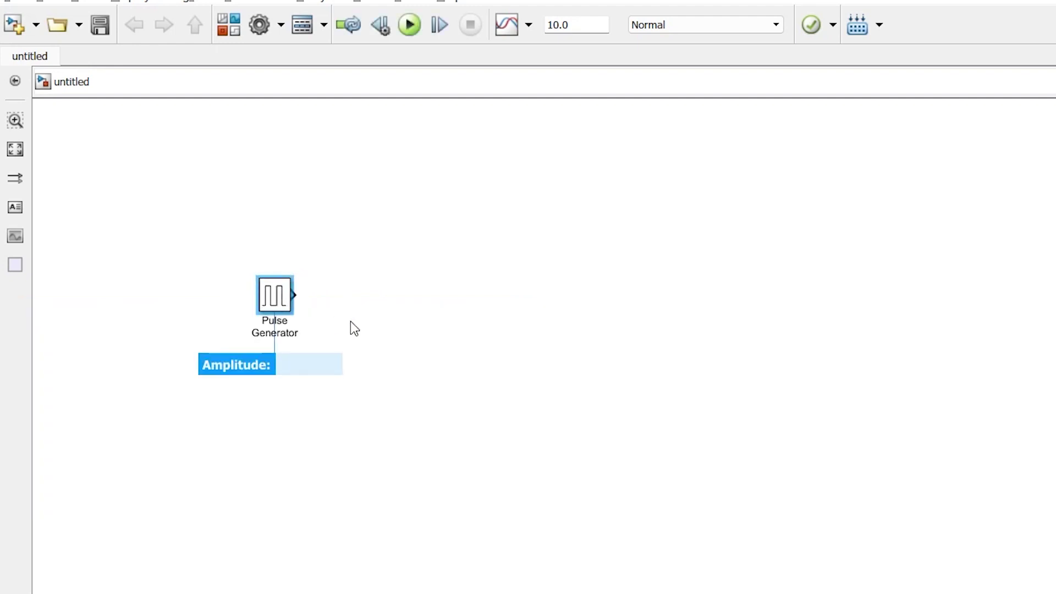
left_click(379, 314)
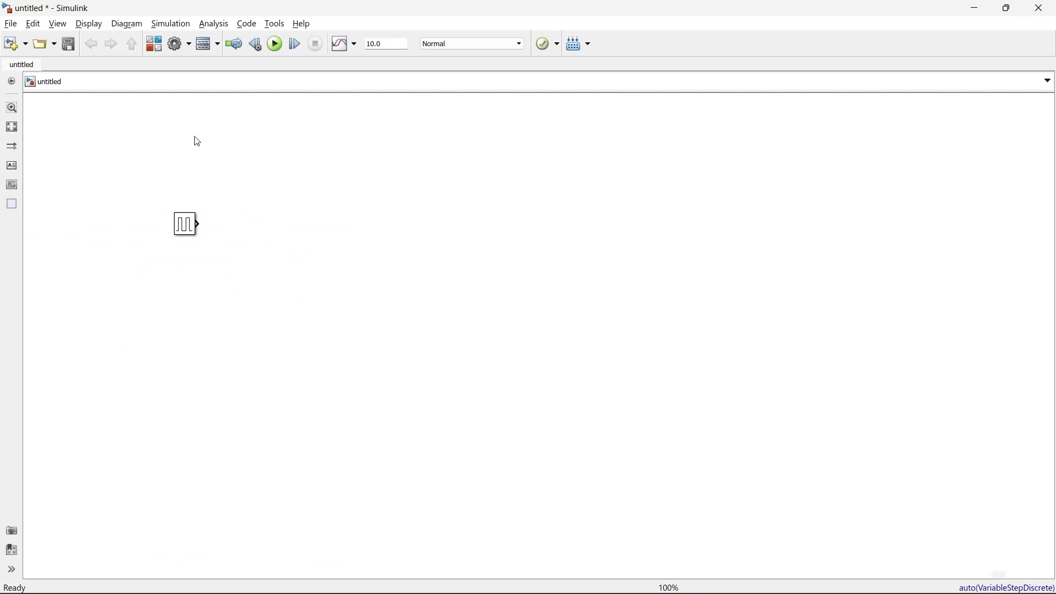
Step: Add a Pulse Generator block to the model from the Library Browser
left_click(155, 47)
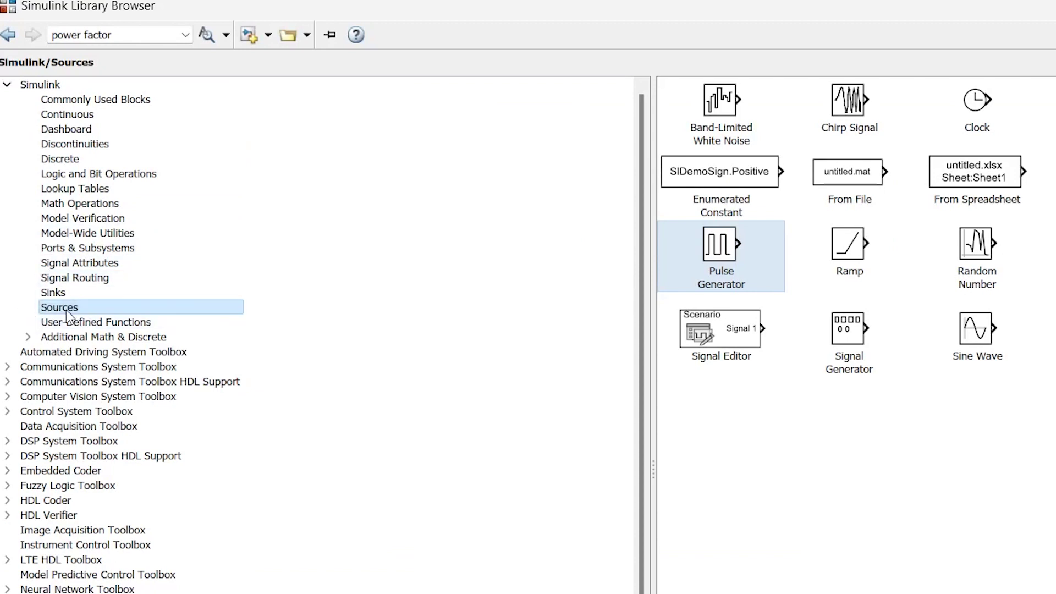
right_click(737, 255)
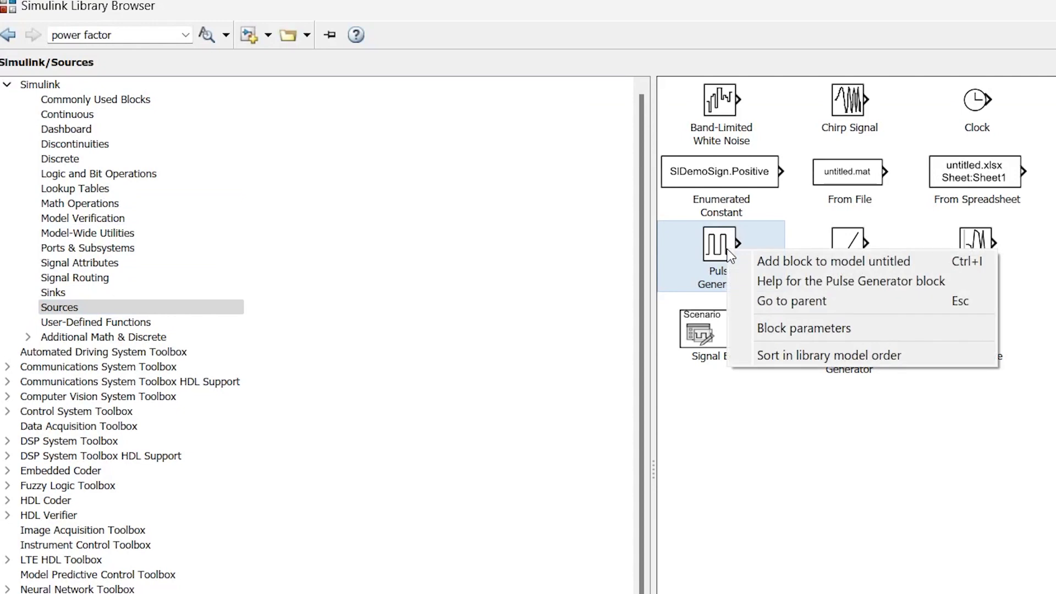
left_click(754, 260)
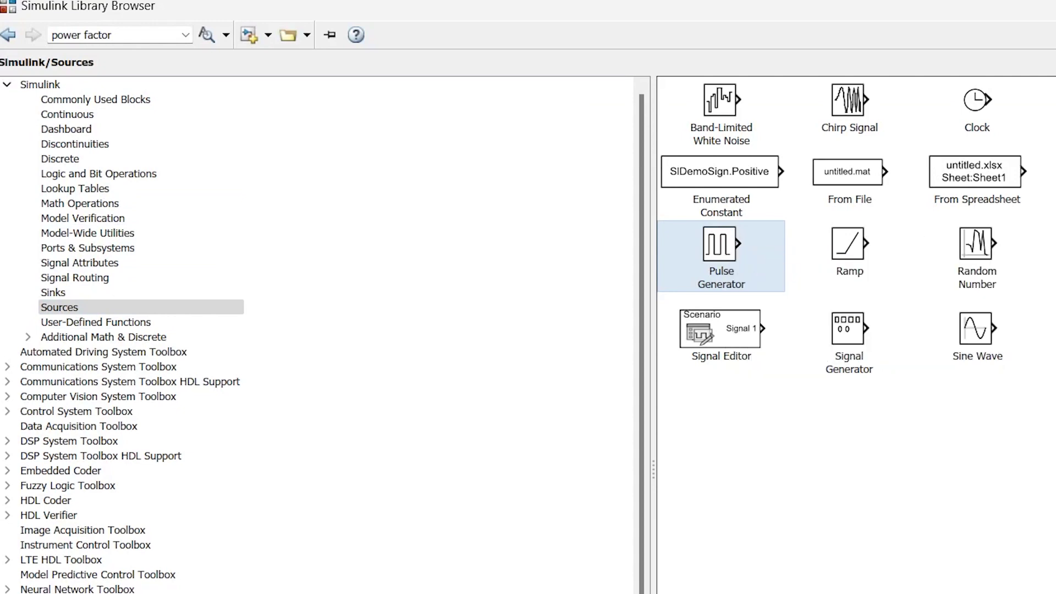
Step: Delete the duplicate Pulse Generator1 and move the original block lower left
left_click_drag(803, 503, 527, 340)
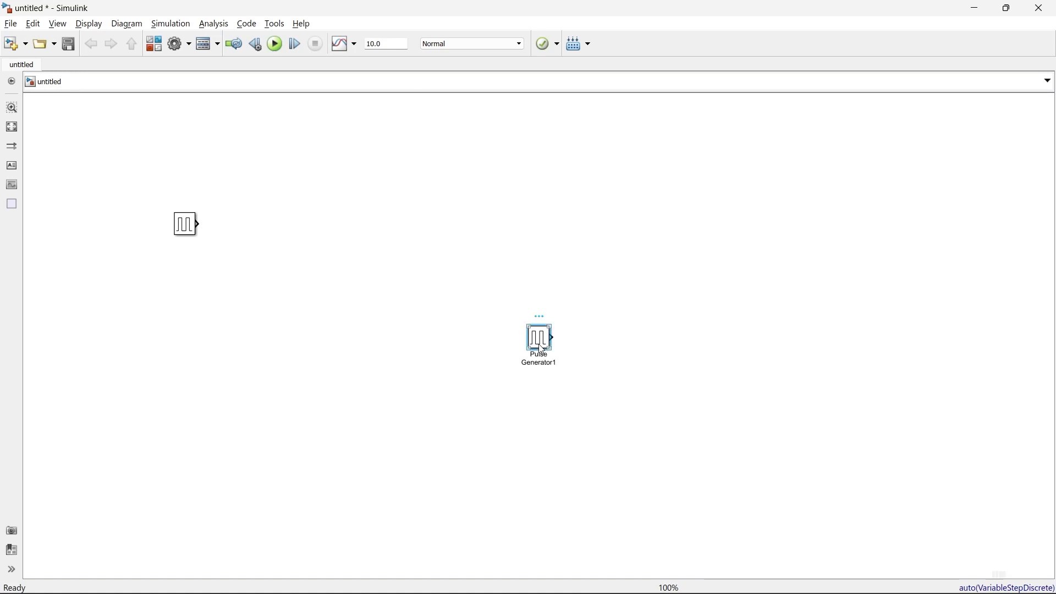
key("Delete")
left_click_drag(188, 236, 137, 284)
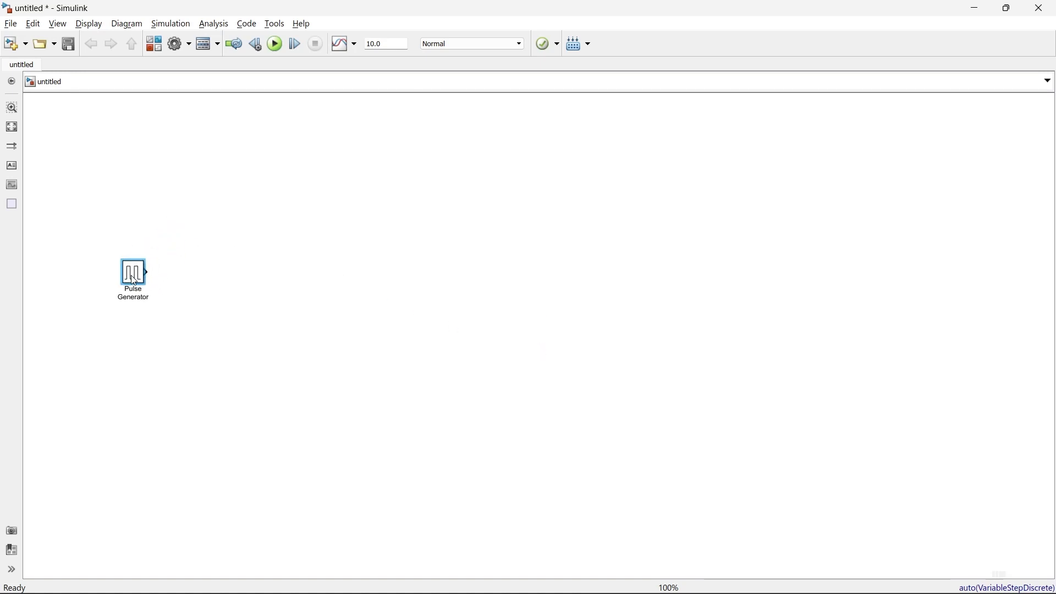
Step: Add a Scope wired to the Pulse Generator's output, then run the simulation
double_click(249, 281)
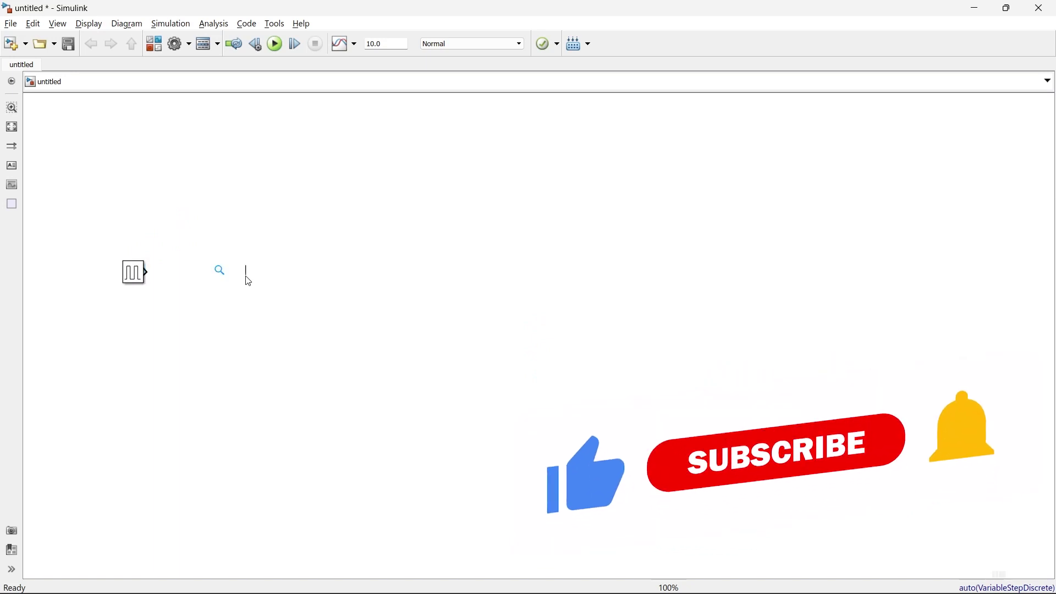
type("scope")
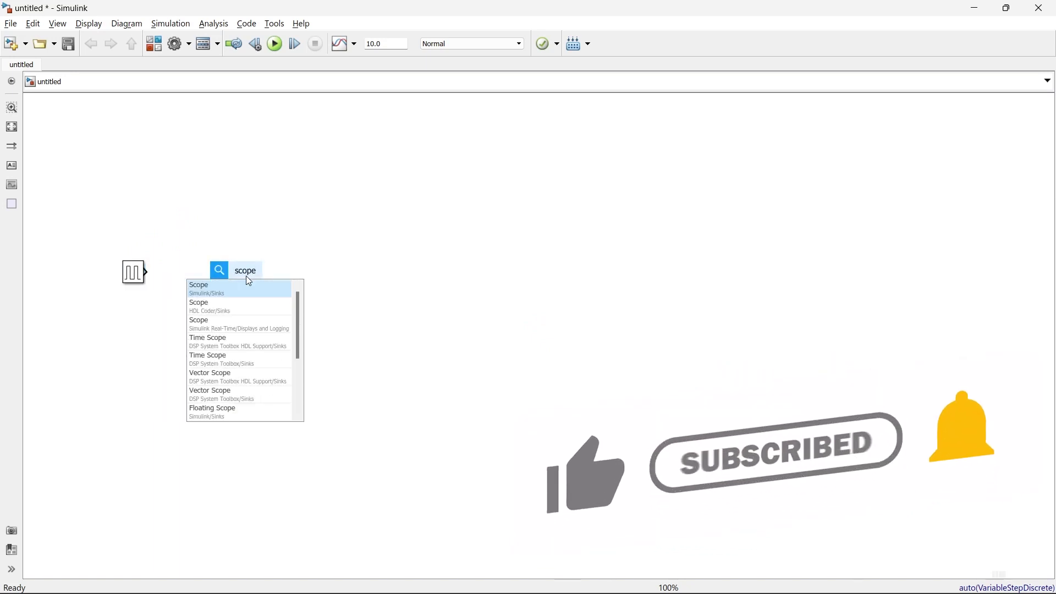
key("Return")
left_click(235, 275)
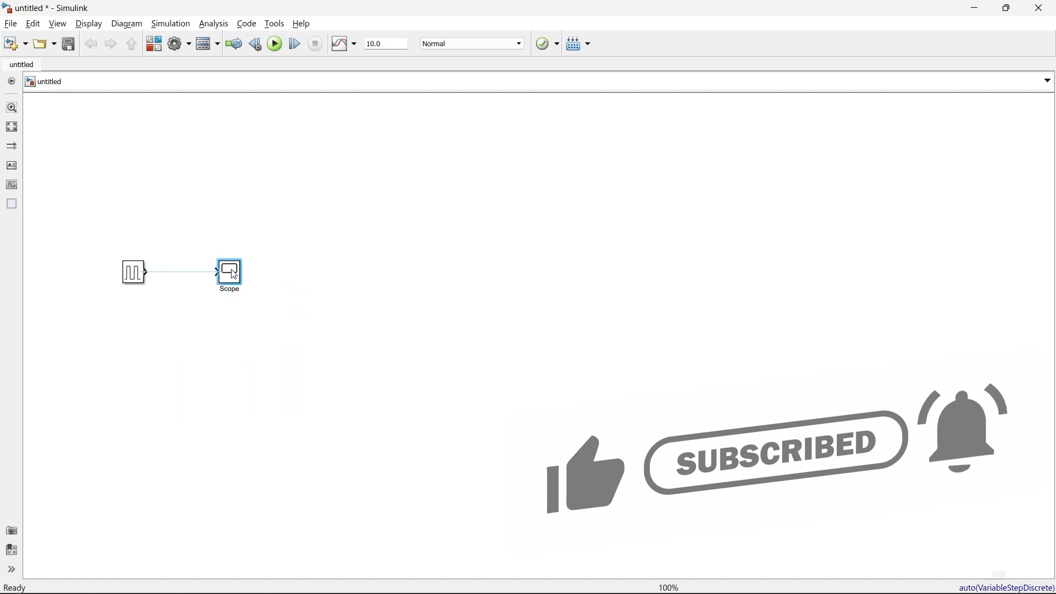
left_click(202, 330)
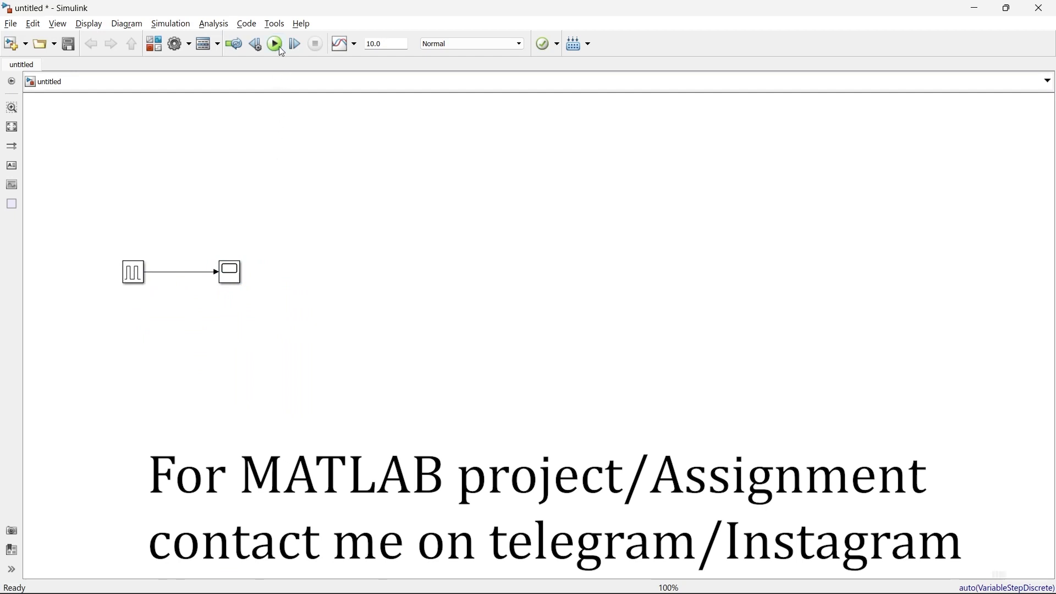
left_click(276, 44)
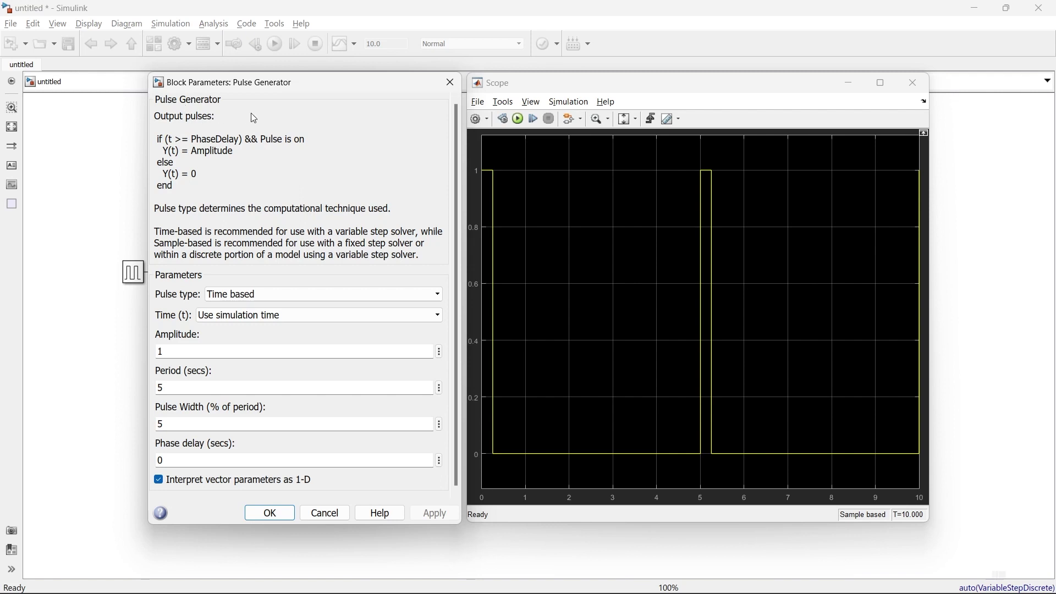
left_click(768, 149)
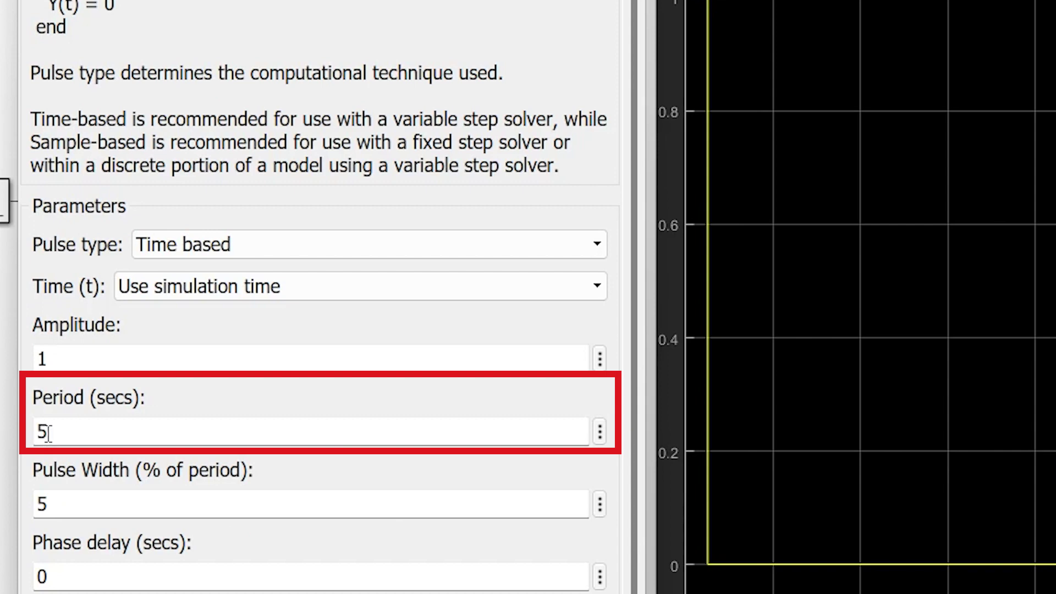
double_click(41, 432)
type("5")
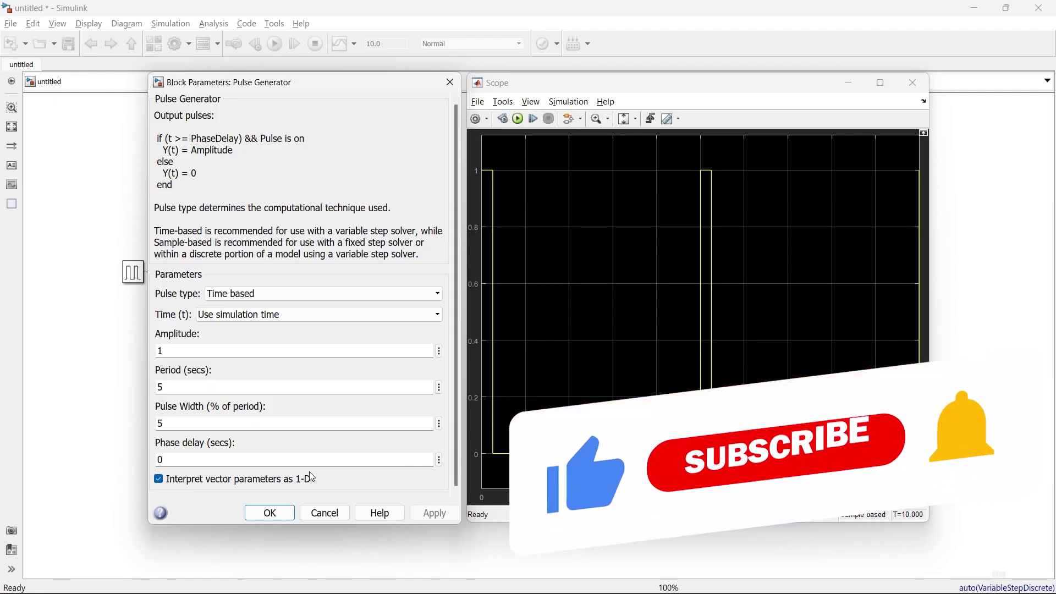
Step: Set the Pulse Generator amplitude to 0.5 and period to 1 s
double_click(202, 352)
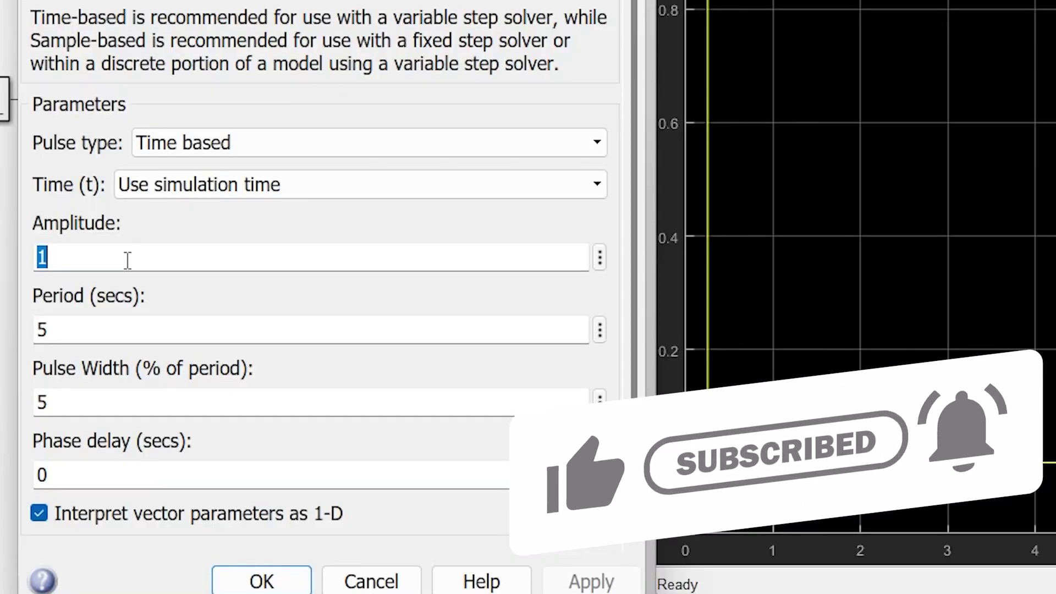
type("0.5")
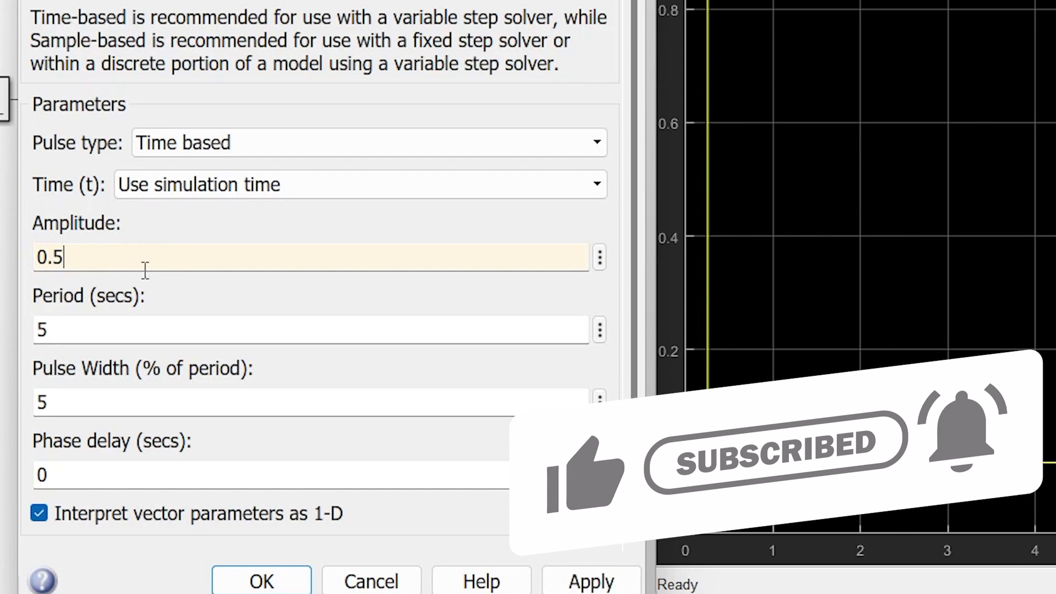
double_click(96, 329)
type("1")
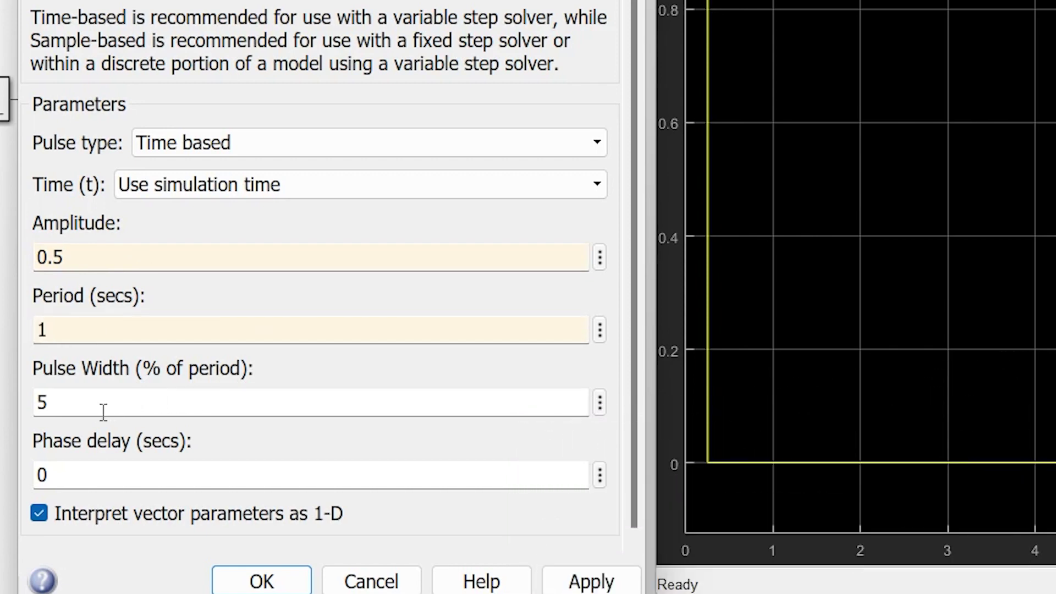
Step: Set the pulse width to 25%, apply it, and re-simulate to refresh the Scope
left_click_drag(97, 408, 21, 406)
type("25")
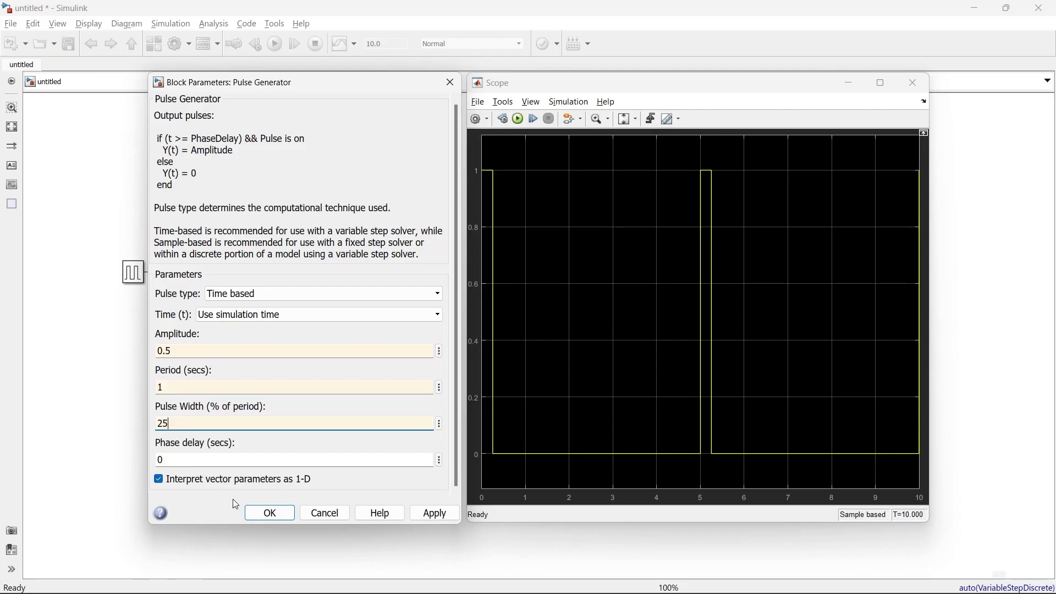
left_click(270, 514)
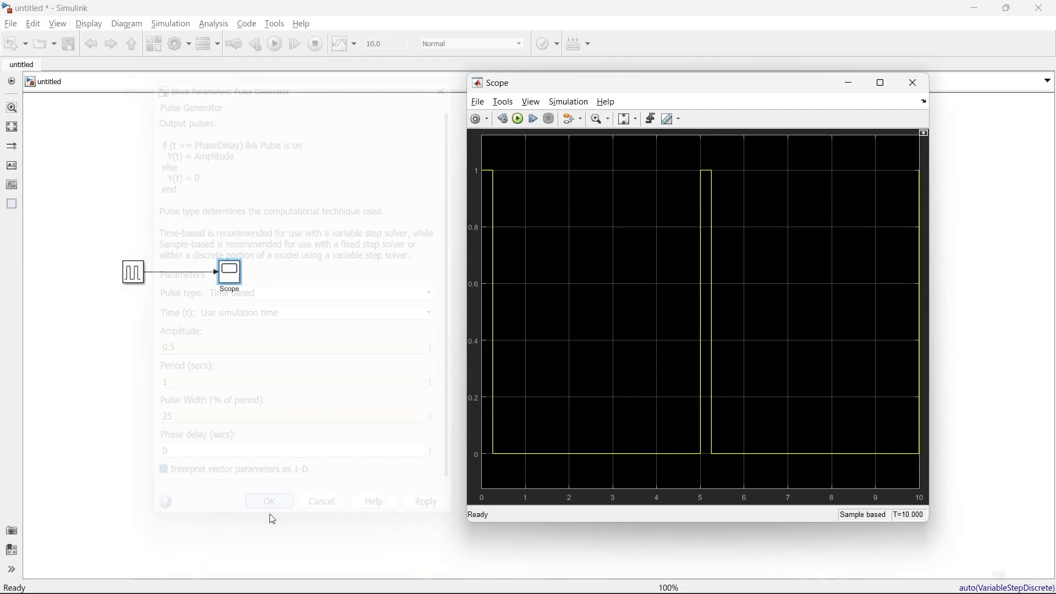
left_click(916, 83)
left_click(275, 43)
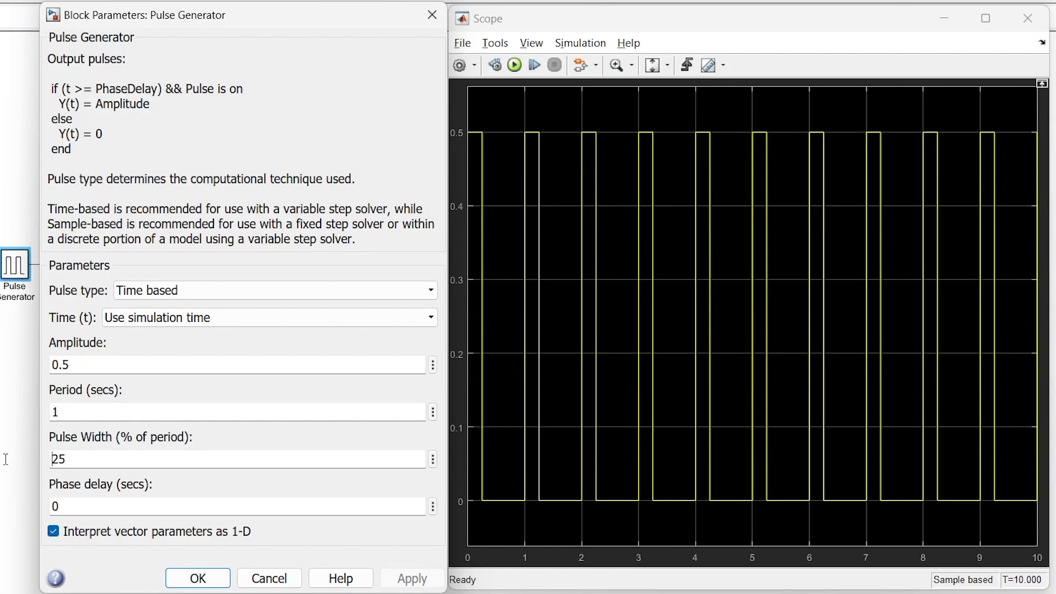
Step: Change the pulse width to 75%, apply it, and re-simulate
double_click(98, 459)
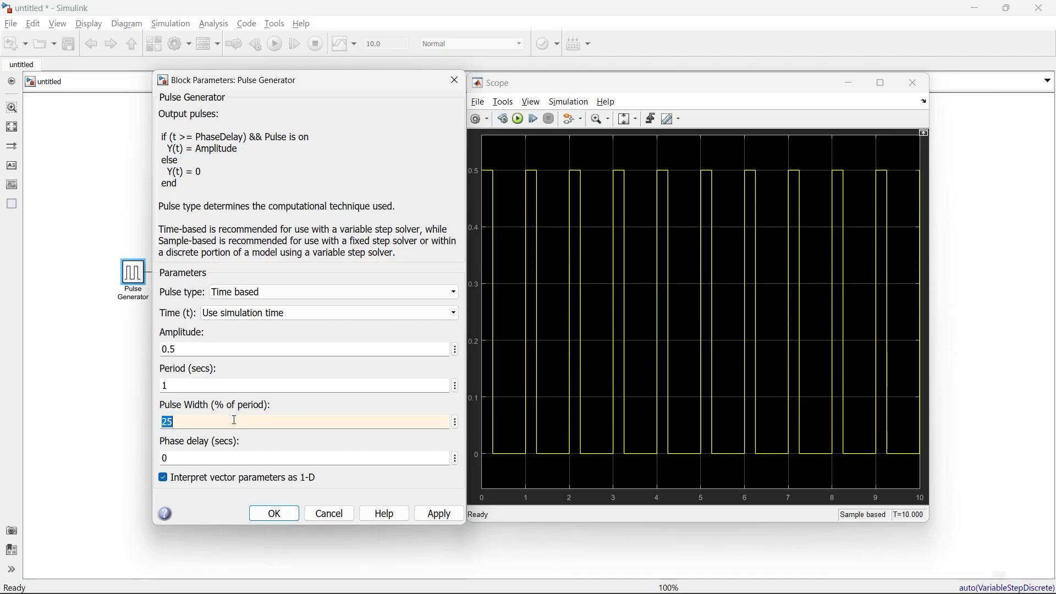
type("75")
left_click(275, 514)
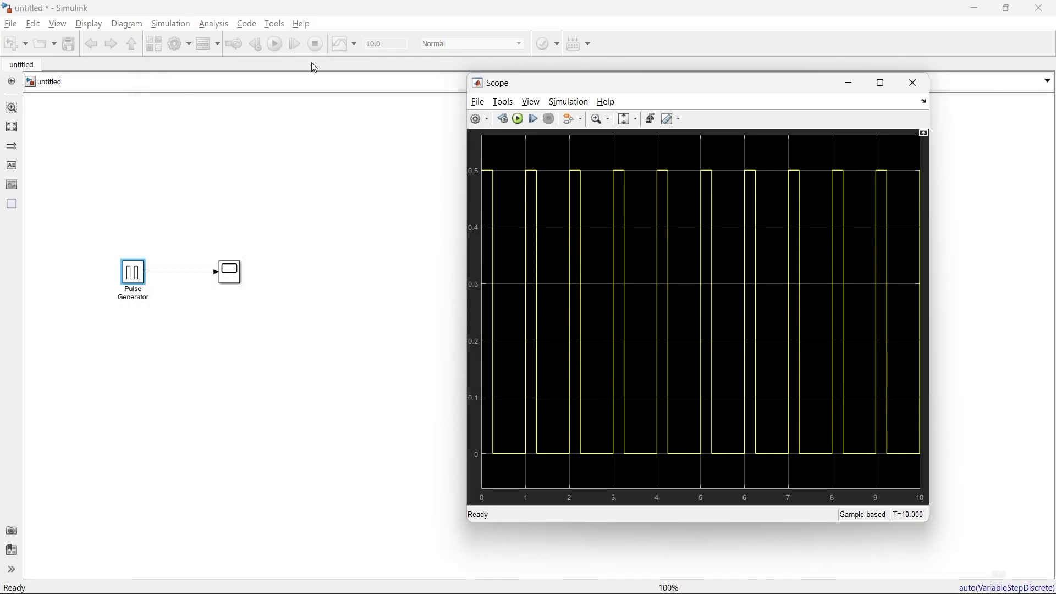
left_click(912, 84)
left_click(275, 44)
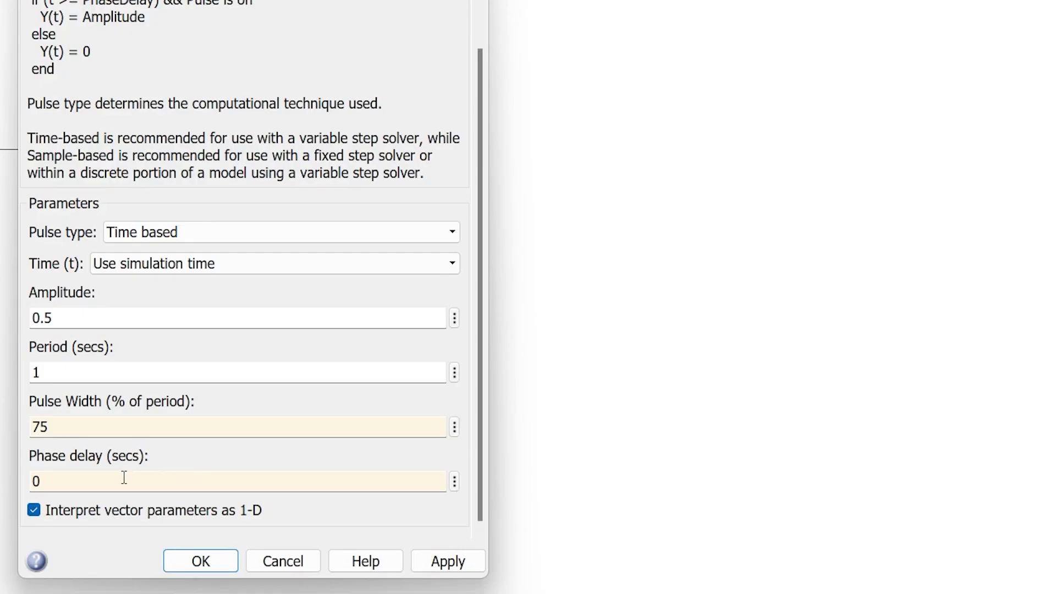
Step: Set phase delay to 0.5 s and pulse width to 20%, apply, and re-simulate
double_click(124, 477)
type("0.5")
double_click(67, 429)
type("20")
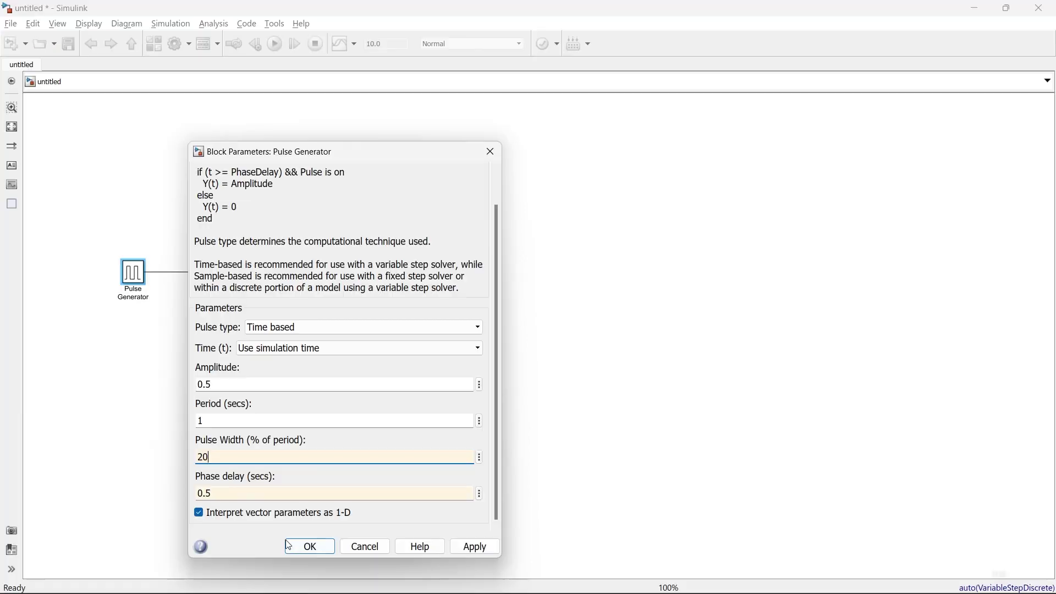
left_click(310, 543)
left_click(276, 44)
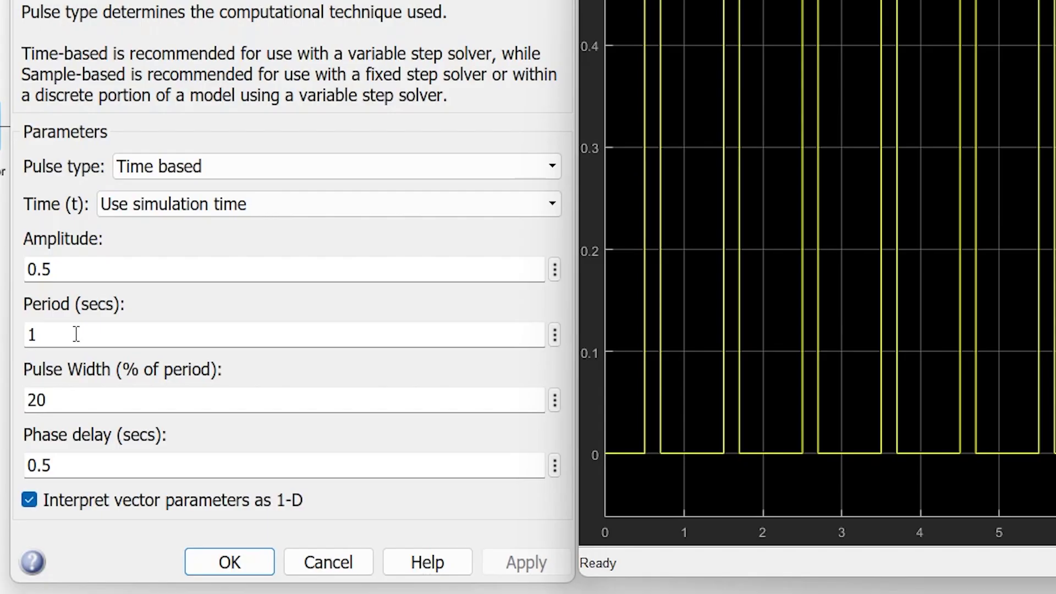
Step: Change the period to 1/50 and phase delay to 120*0.02/360, then apply with OK
double_click(76, 334)
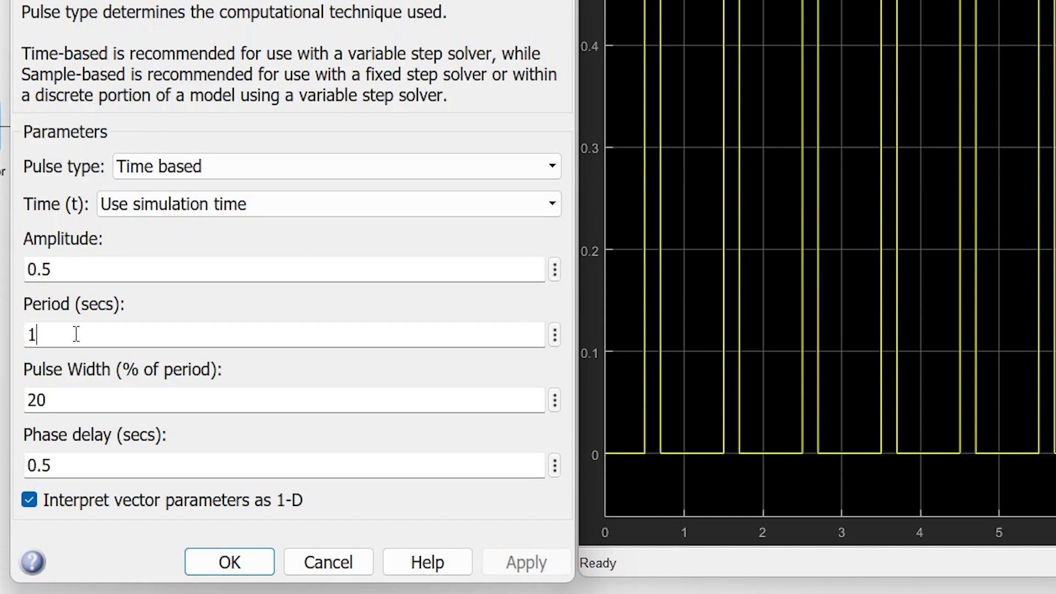
type("/50")
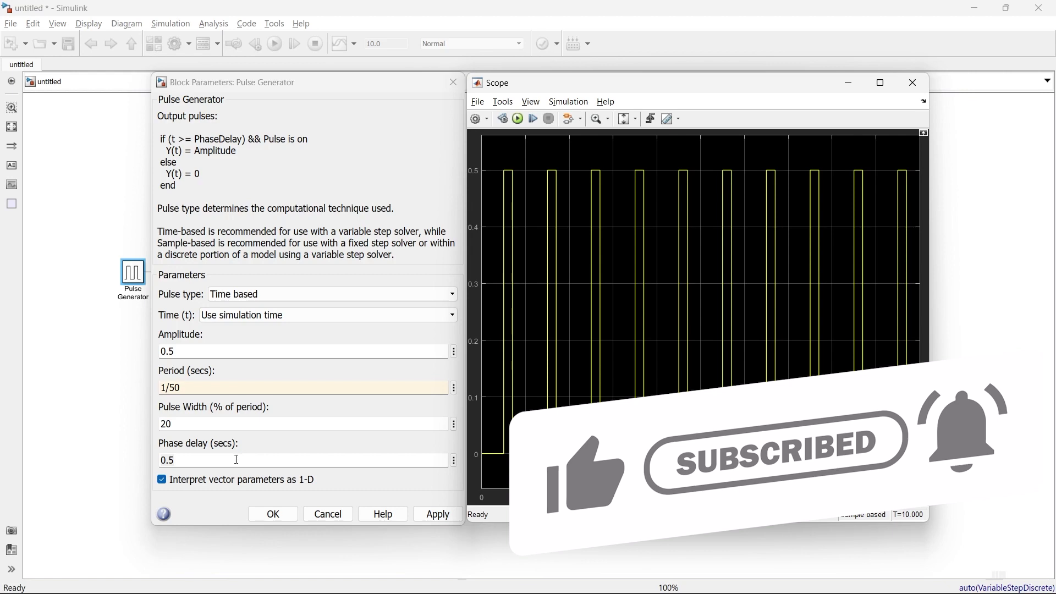
double_click(237, 460)
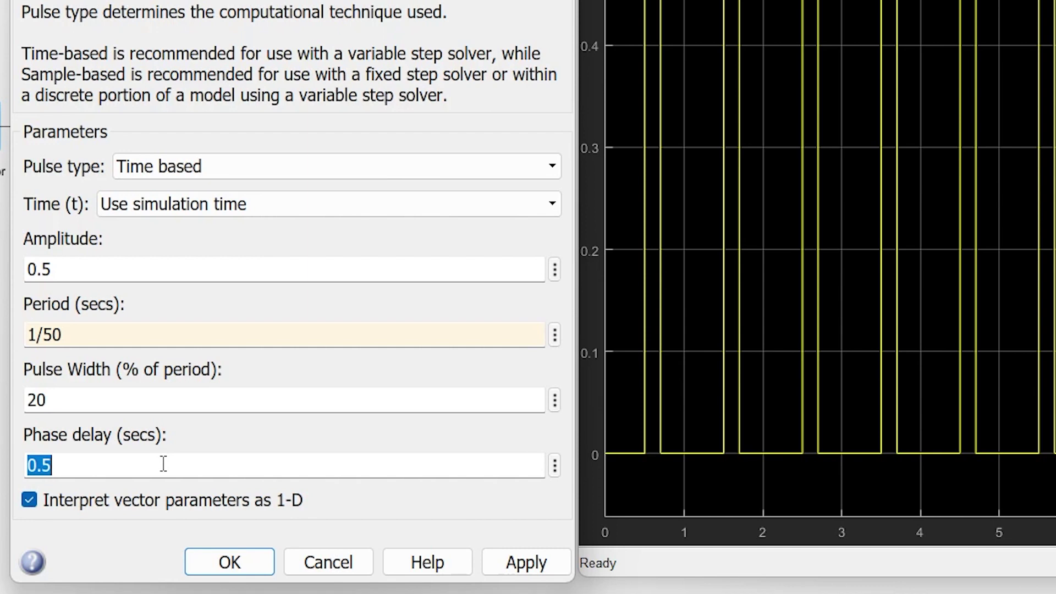
type("120")
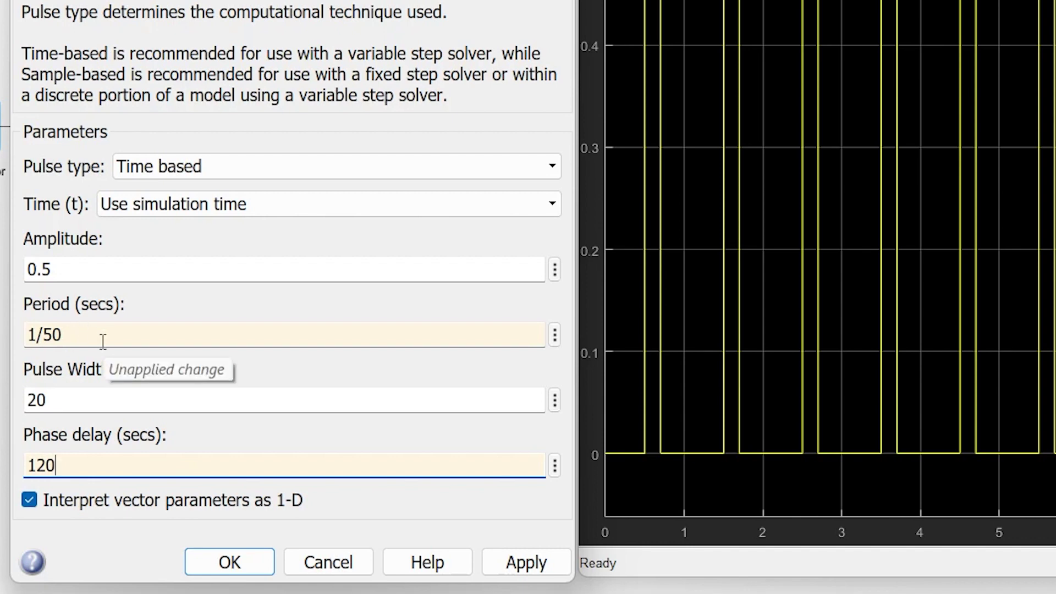
type("*0.02/360")
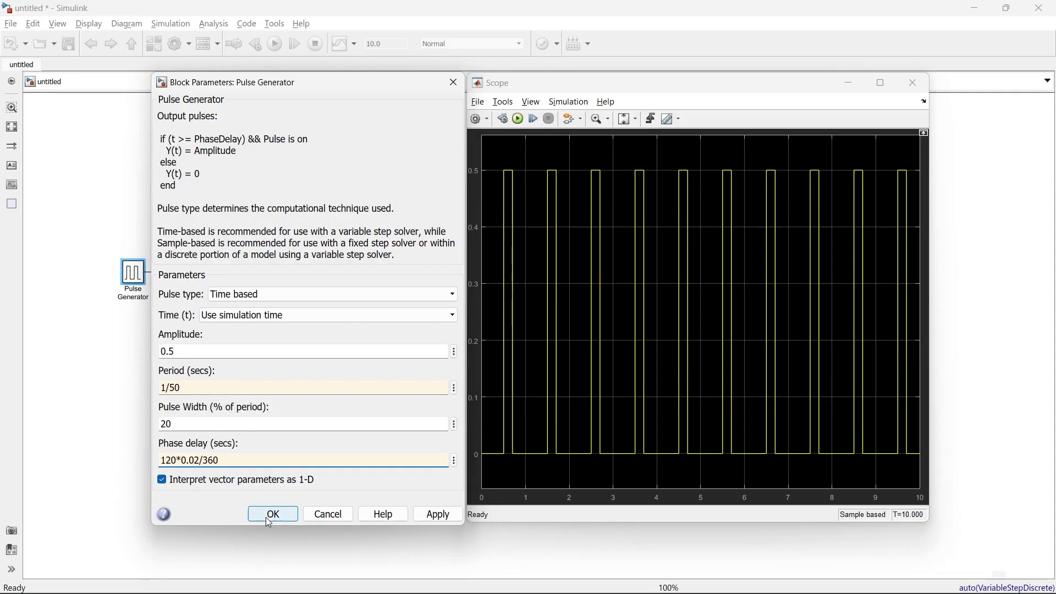
left_click(269, 521)
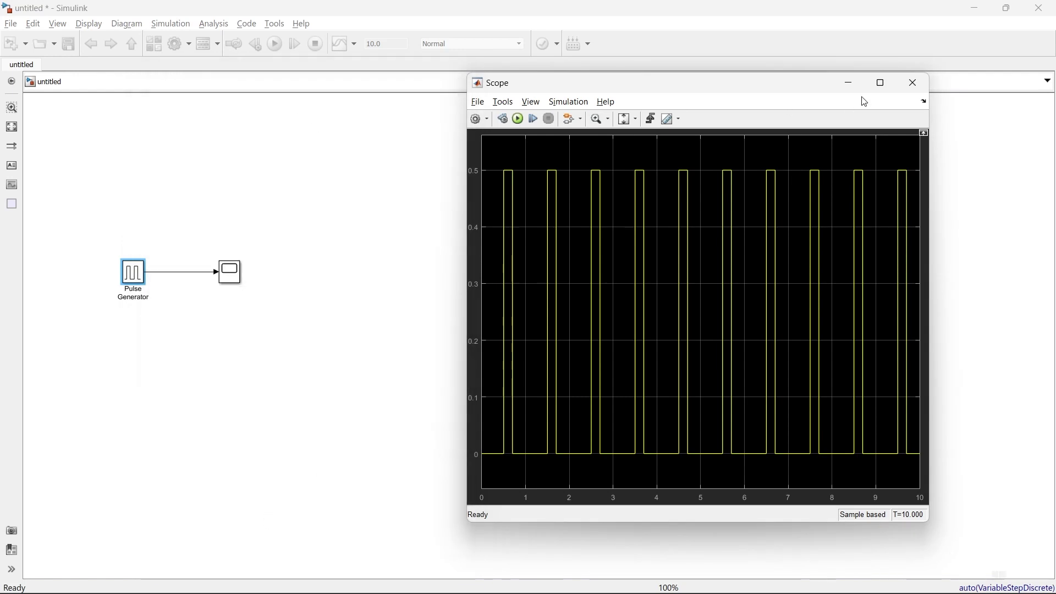
Step: Re-simulate and zoom the Scope's time axis to roughly 0–0.085 s
left_click(913, 82)
left_click(278, 46)
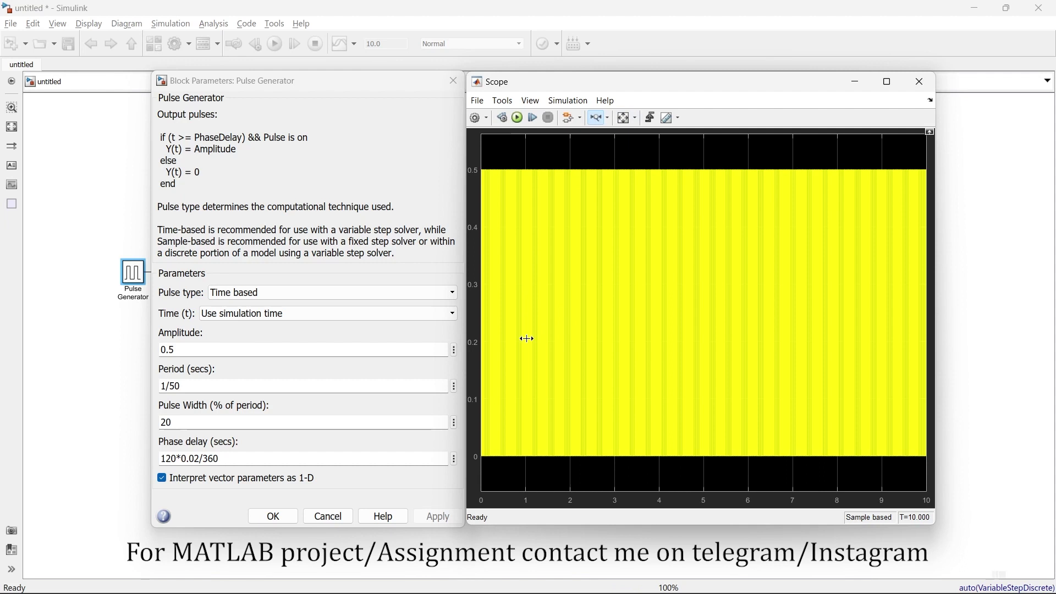
left_click_drag(527, 339, 435, 344)
left_click_drag(567, 321, 392, 312)
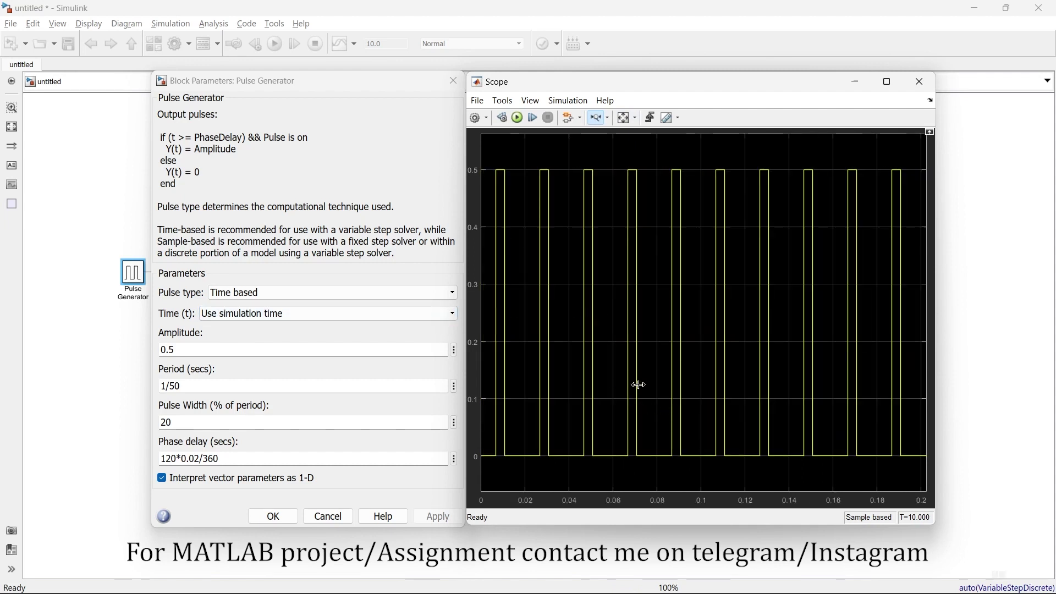
left_click_drag(666, 380, 352, 382)
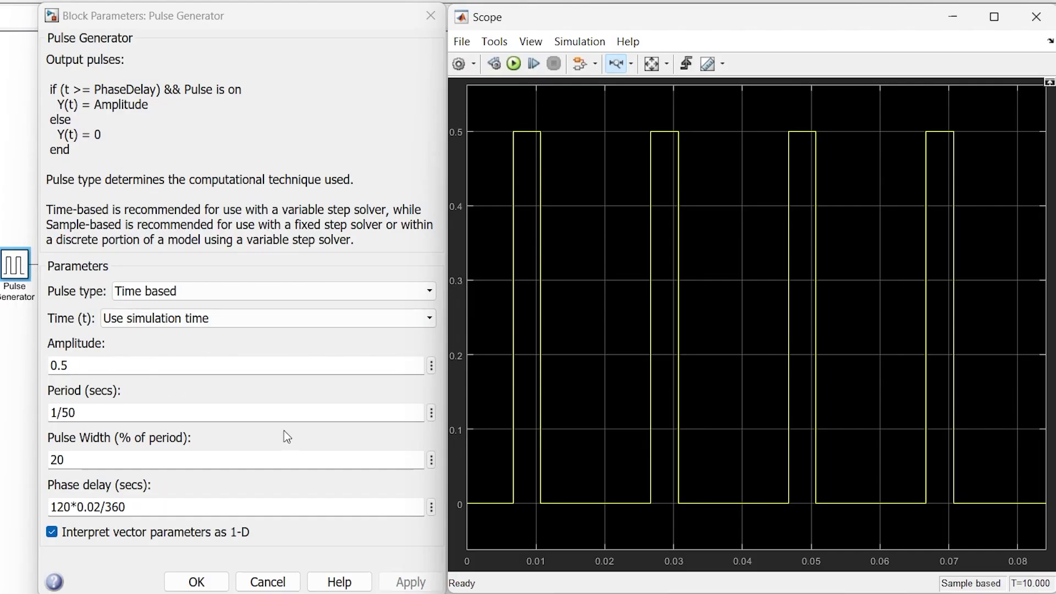
left_click(78, 413)
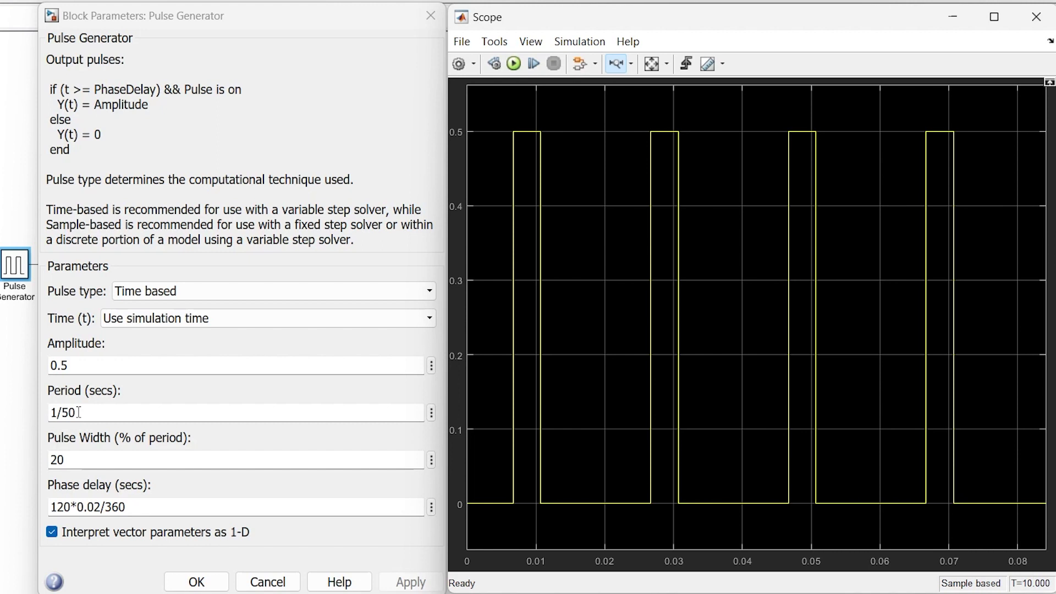